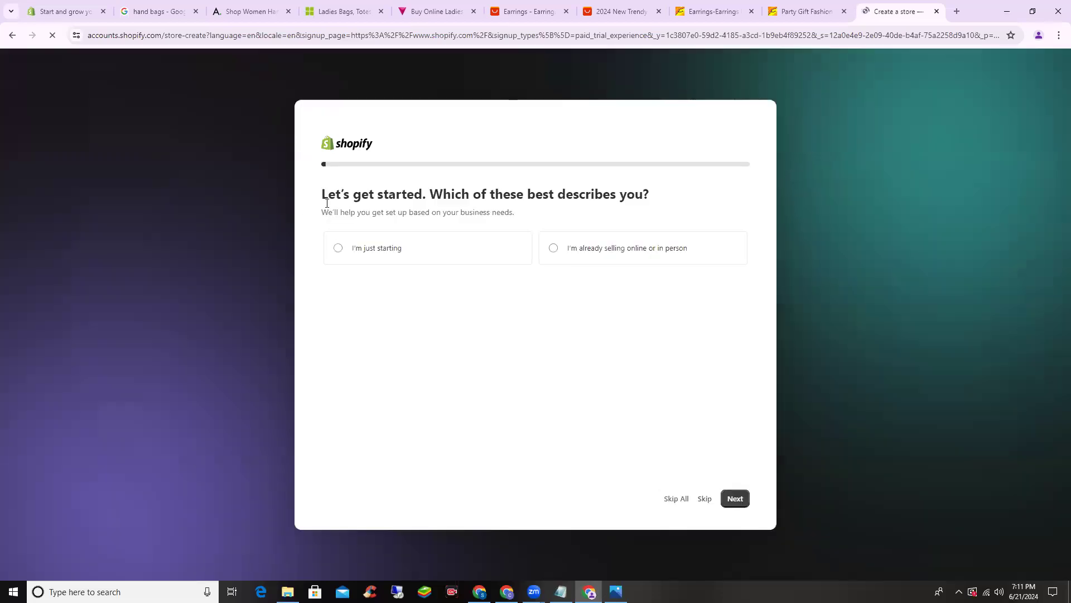
Zoom the page to 125% and answer that the business is just starting
left_click(1058, 34)
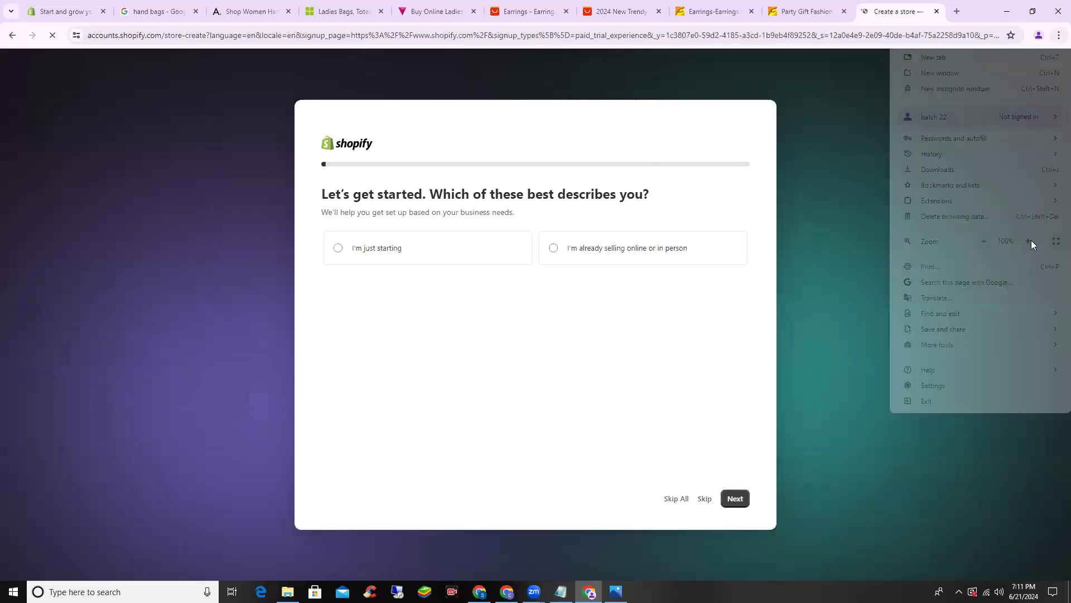
left_click(1031, 241)
left_click(1032, 241)
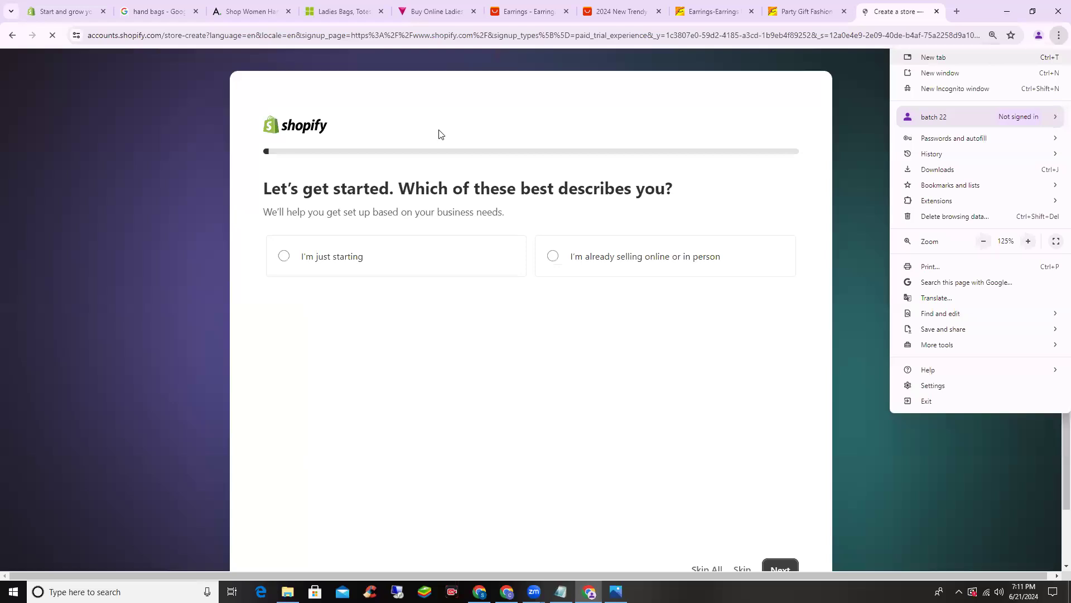
left_click(424, 143)
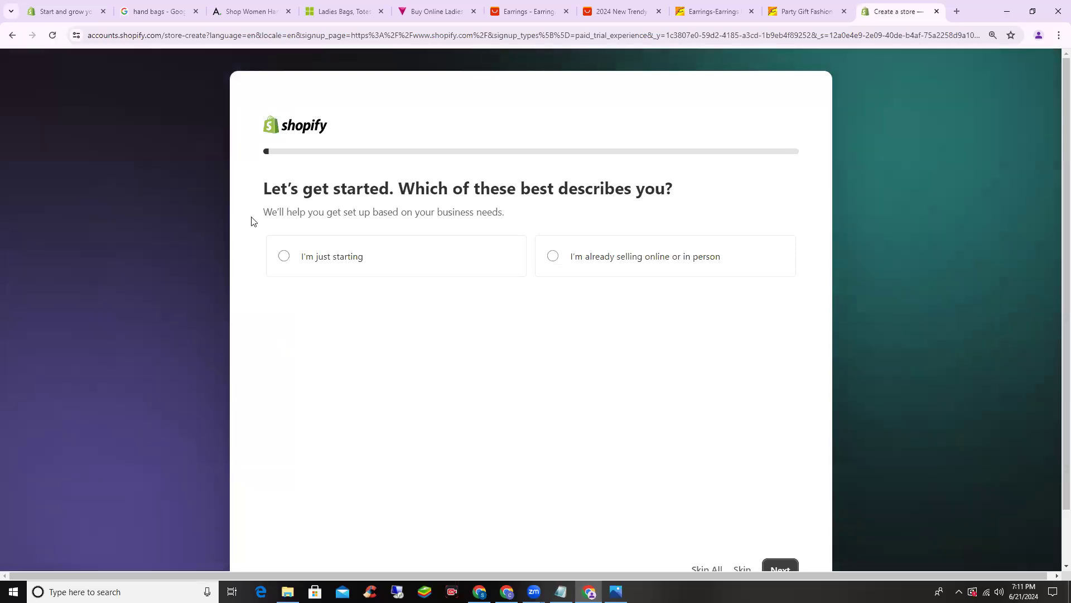
left_click(302, 256)
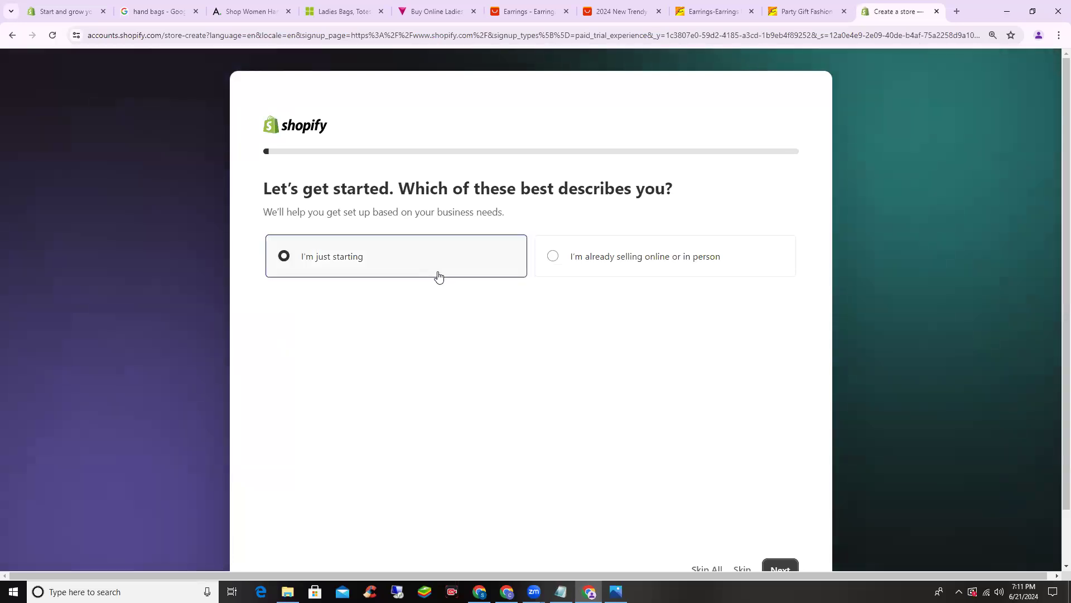
scroll(780, 520, "down", 1)
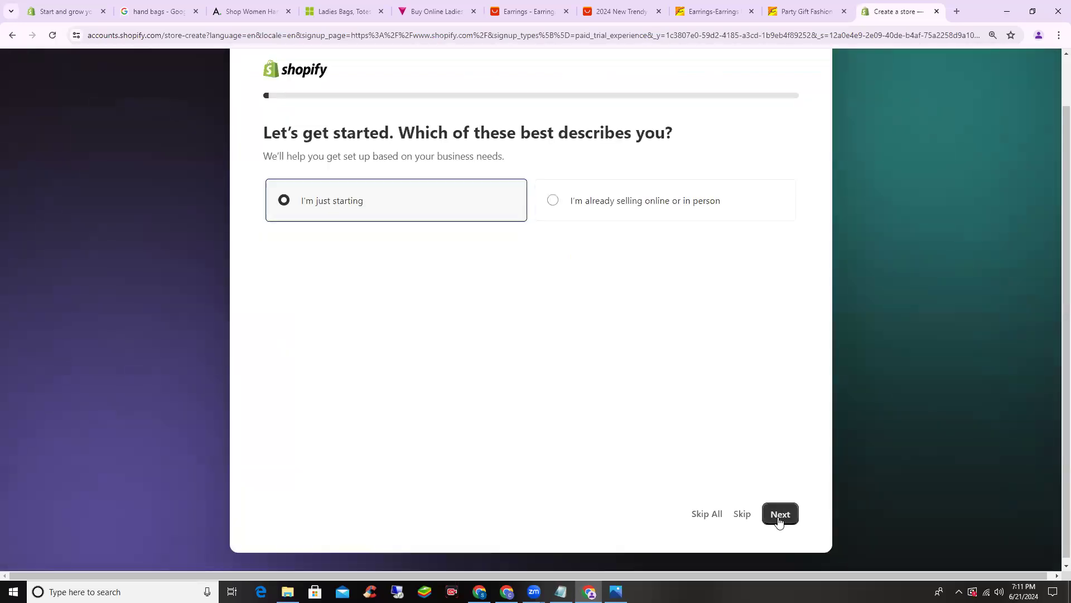
left_click(780, 516)
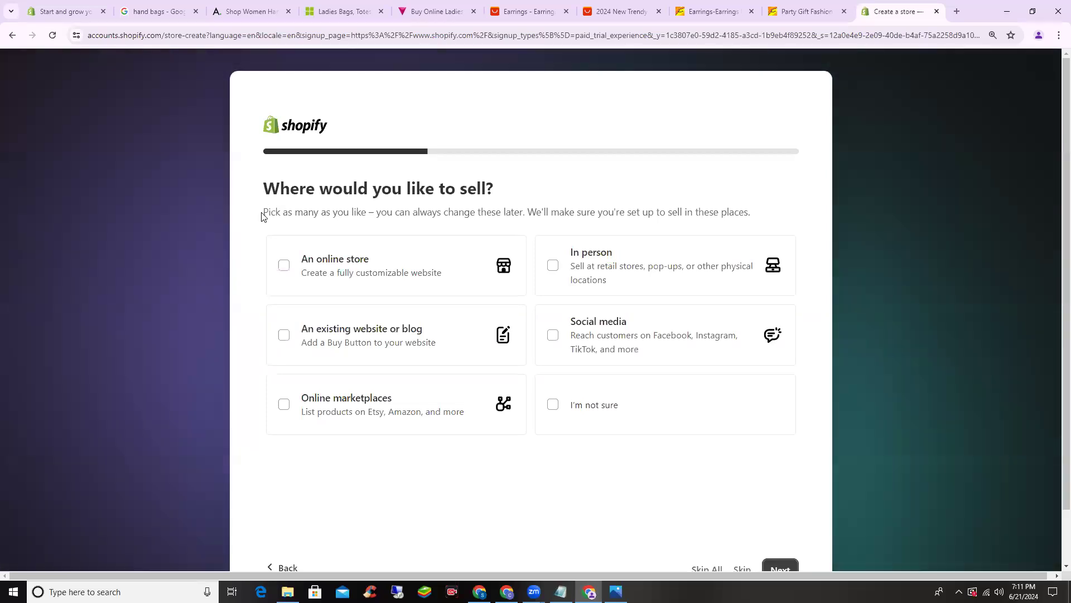
Choose selling through an online store with products you buy or make yourself
triple_click(752, 212)
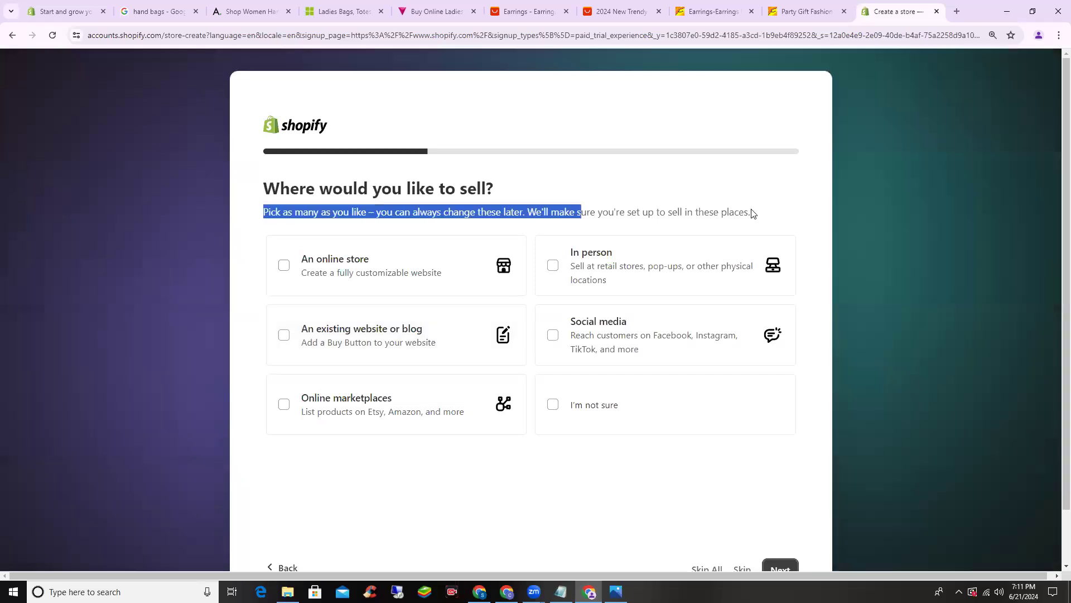
left_click(547, 183)
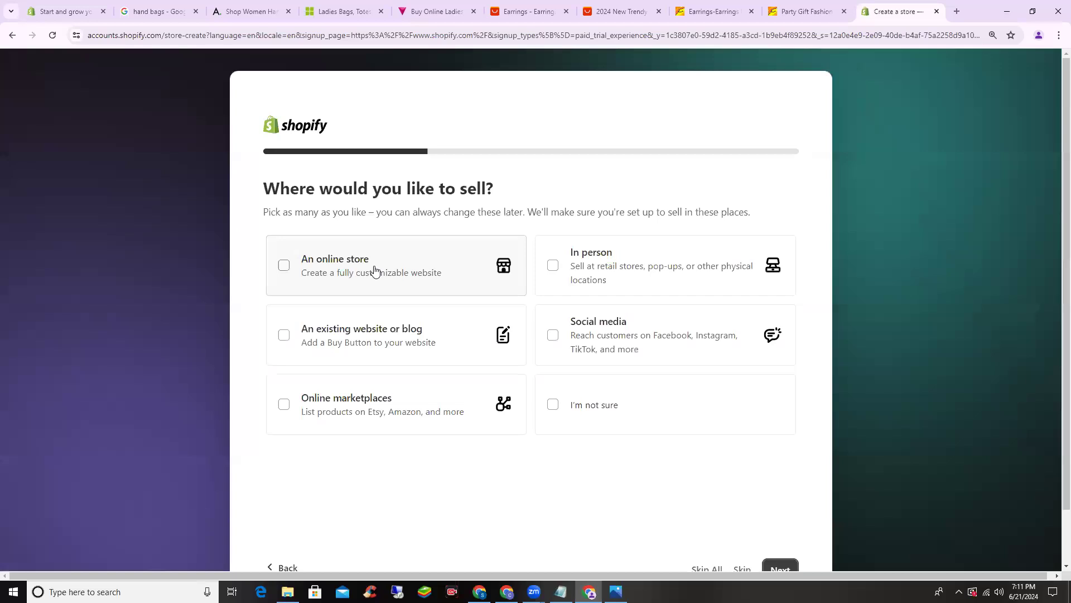
left_click(375, 271)
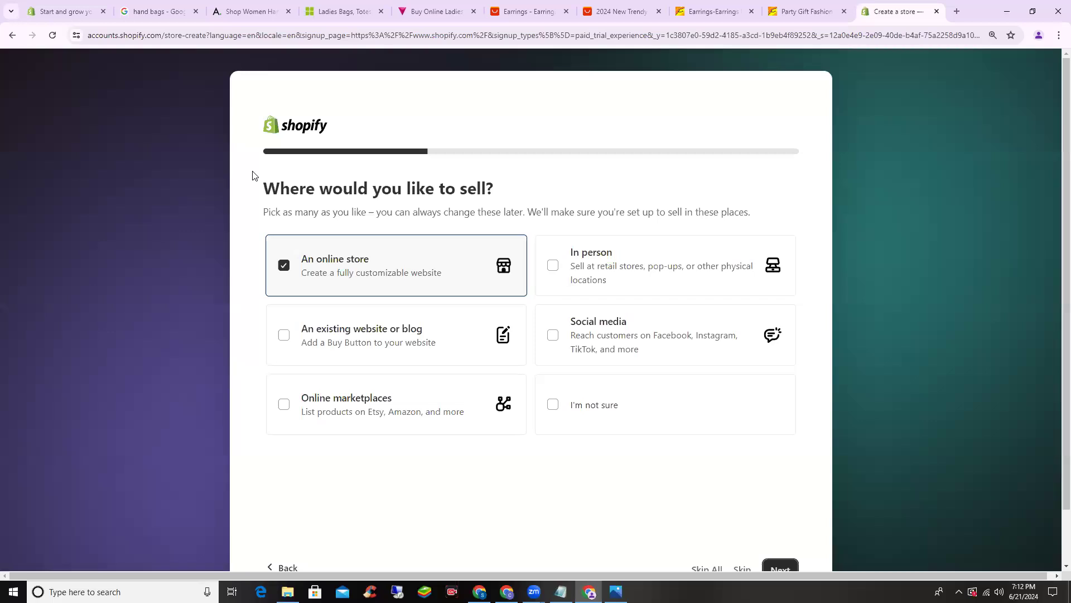
key("Return")
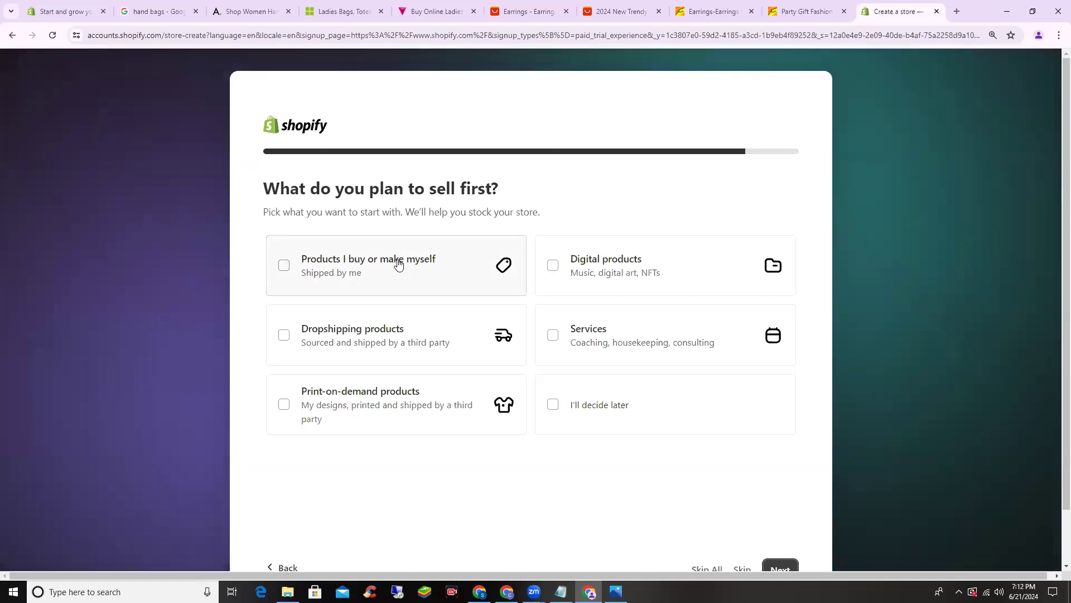
left_click(397, 263)
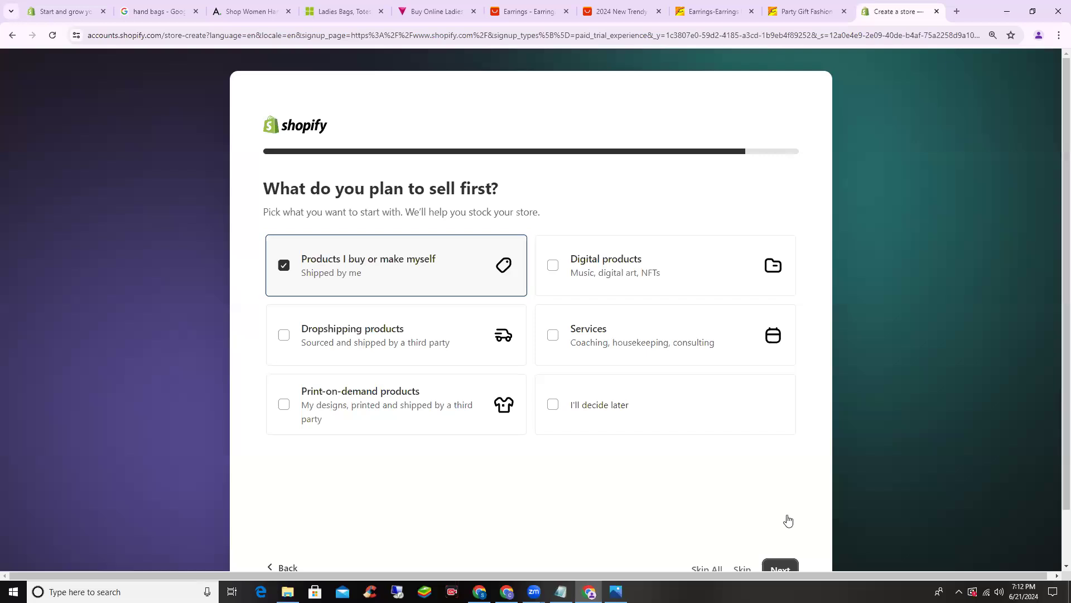
scroll(787, 520, "down", 1)
left_click(784, 513)
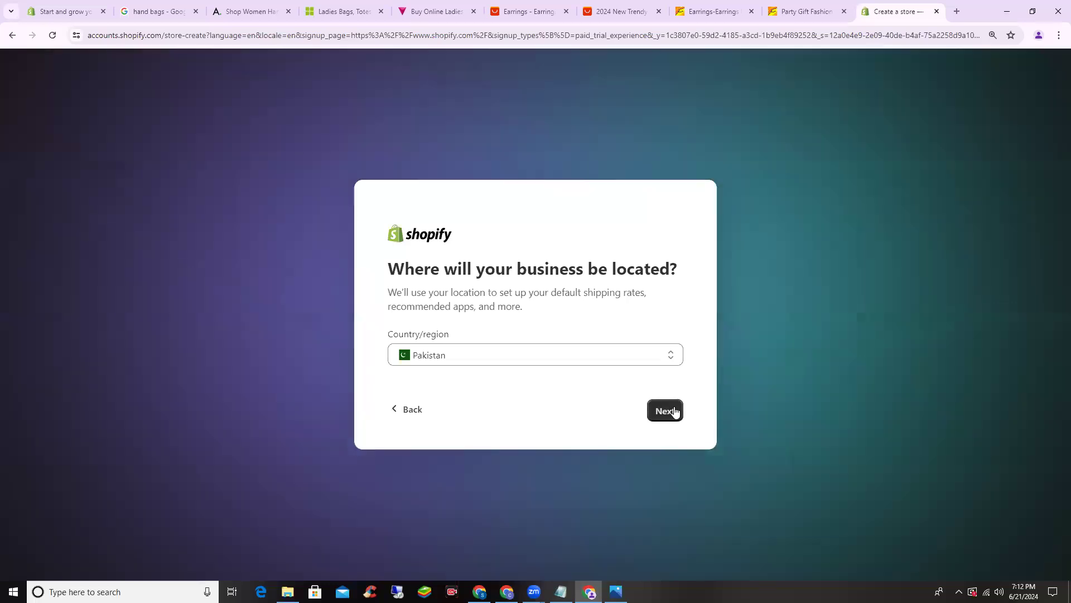
Confirm Pakistan as the business location and enter the signup e-mail address, fixing its typo
left_click(673, 411)
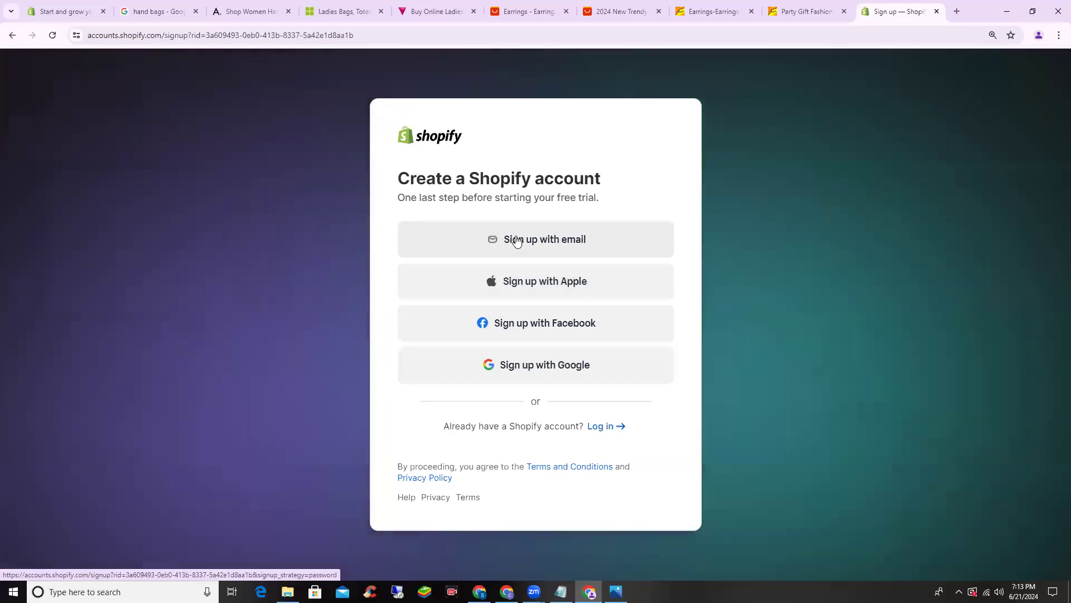
left_click(509, 249)
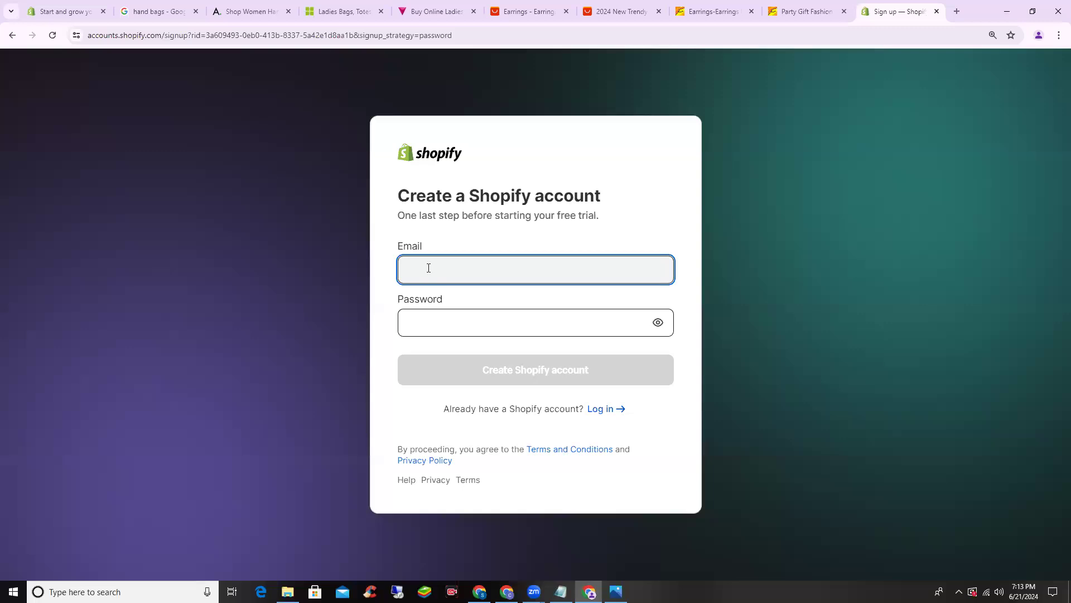
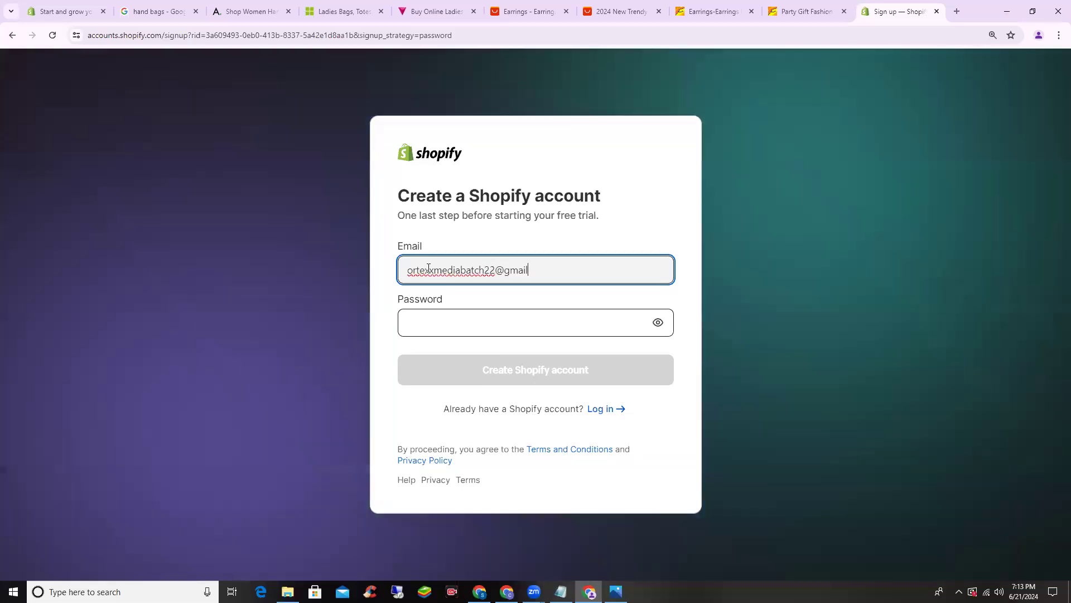
left_click(429, 268)
type("x")
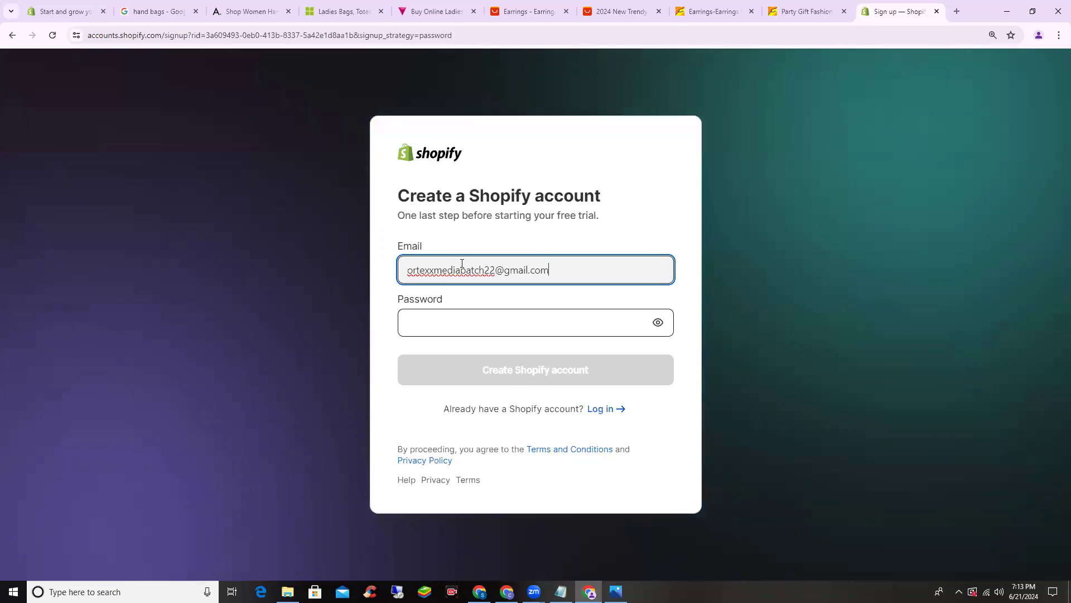
Enter the account password and submit the Create Shopify account form
left_click(471, 318)
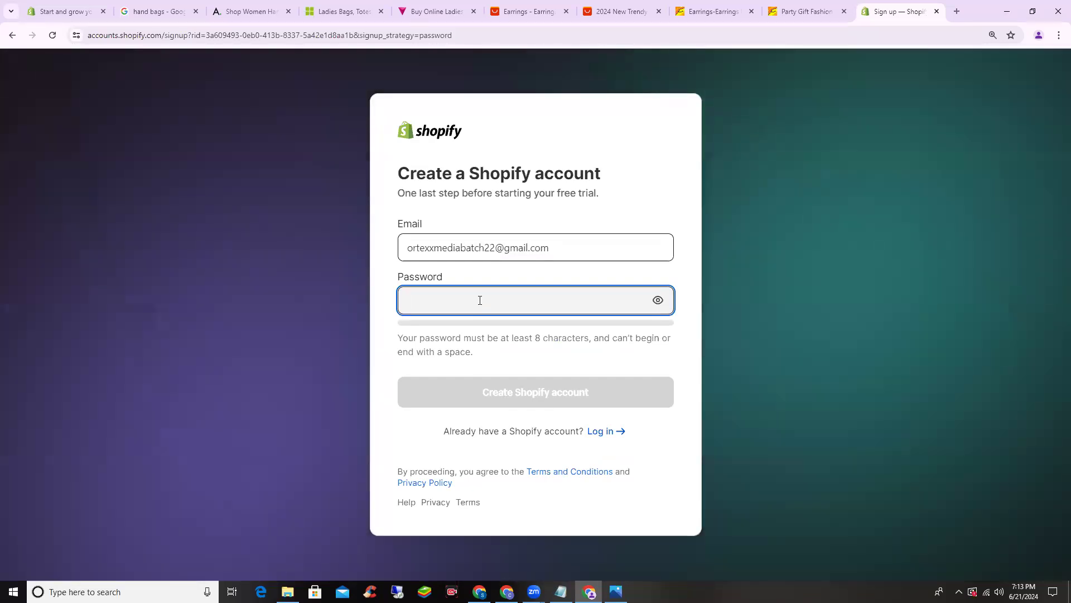
type("****")
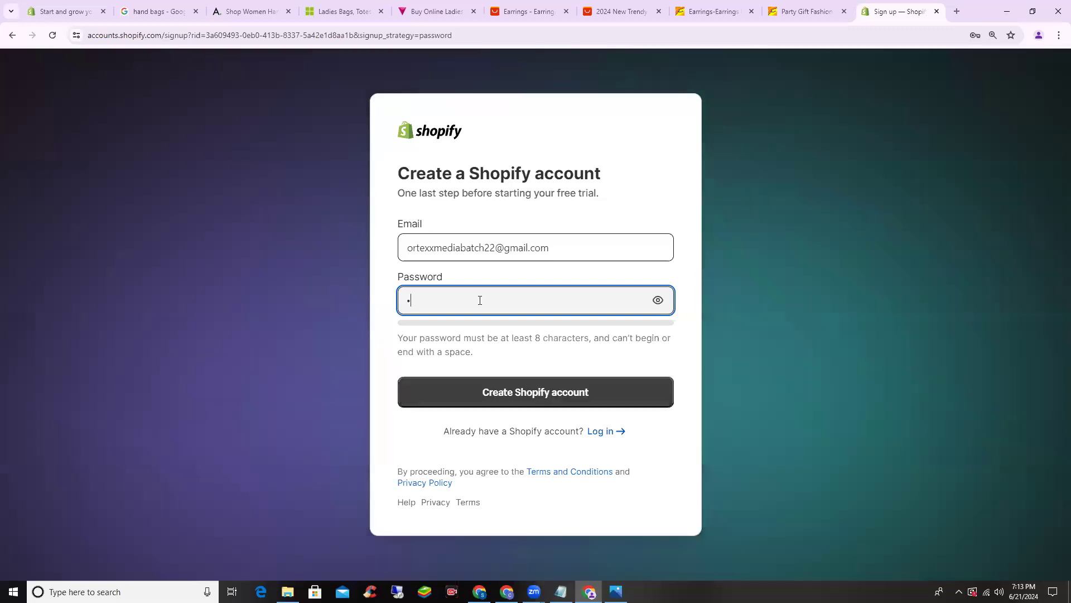
type("***")
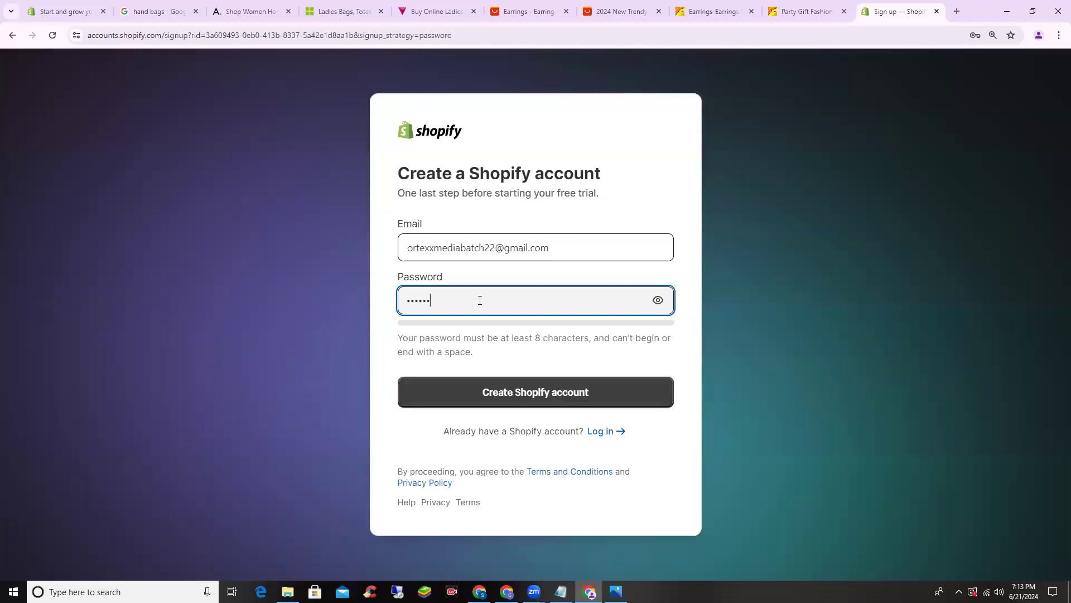
type("***")
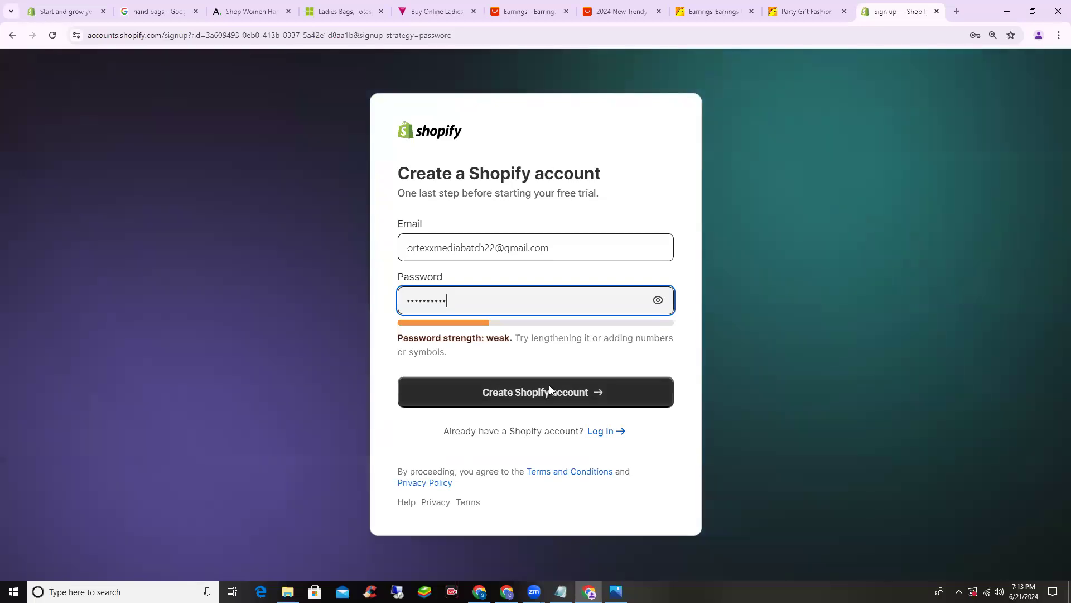
left_click(550, 389)
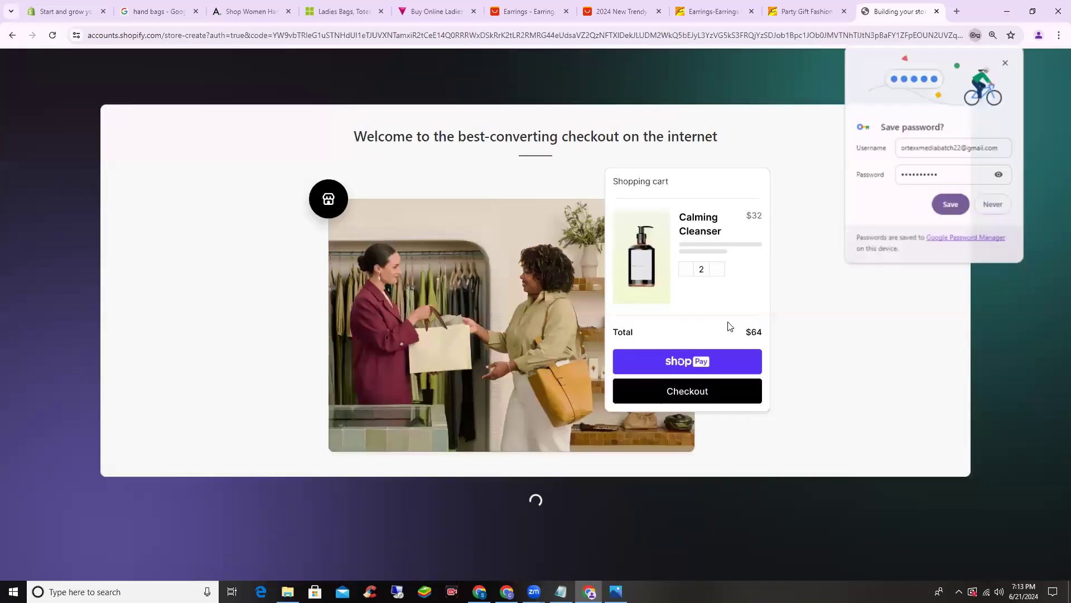
Save the login in Chrome and wait for the admin Home with the 0 of 6 setup guide
left_click(950, 205)
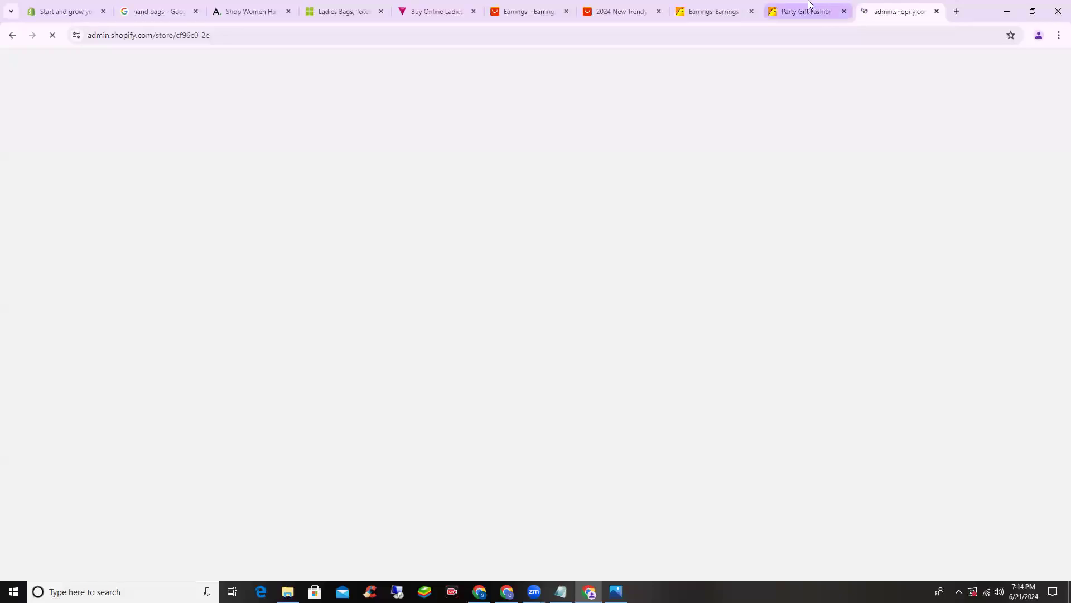
mouse_move(808, 2)
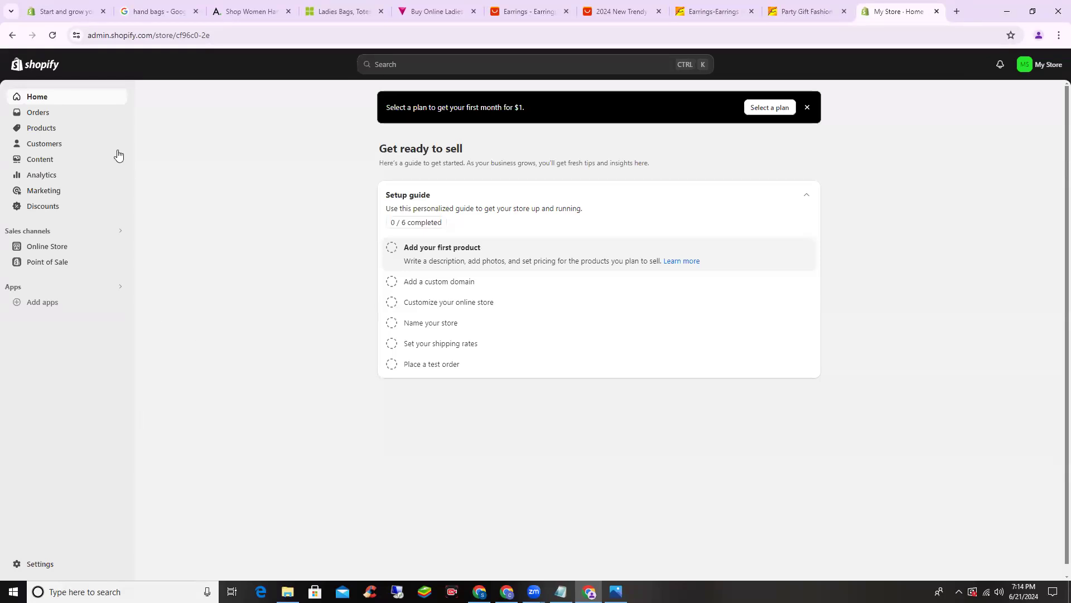
Zoom the admin to 125% and preview the default My Store storefront in a new tab
left_click(1057, 38)
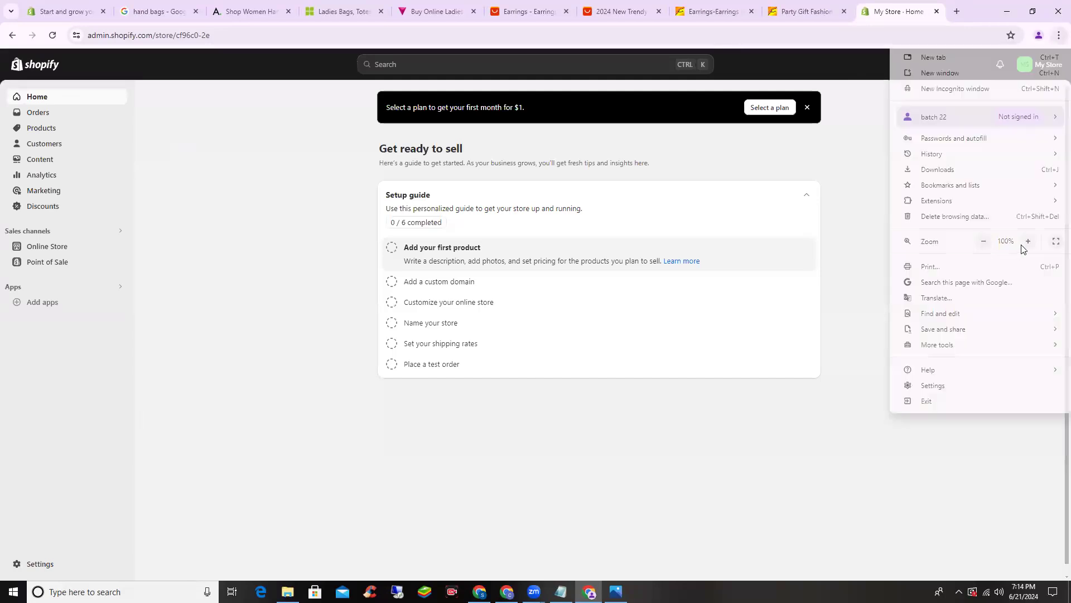
left_click(1028, 241)
left_click(1028, 241)
left_click(1058, 37)
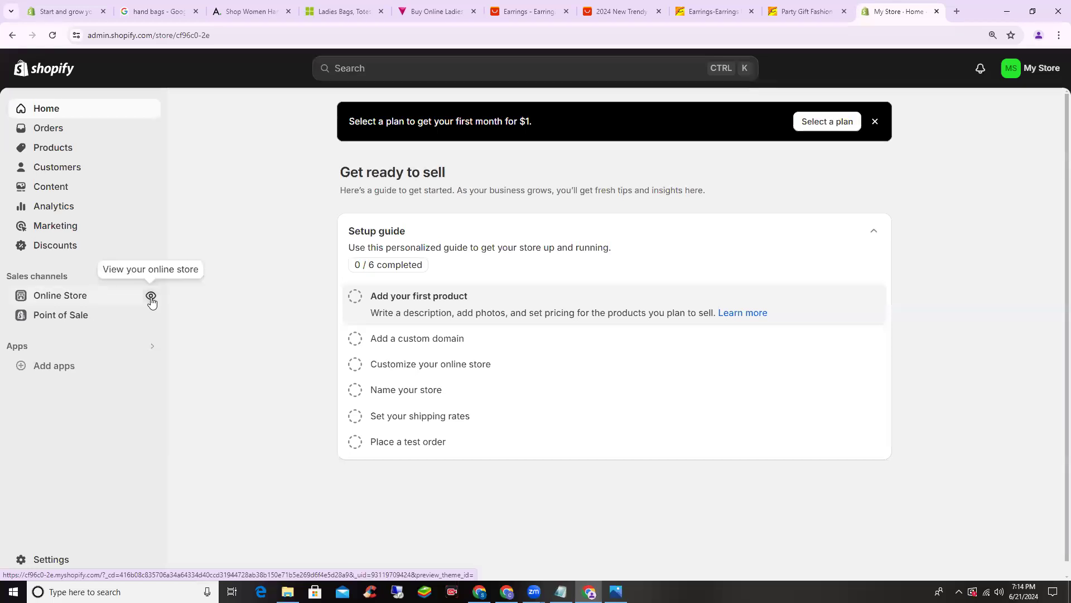
left_click(151, 298)
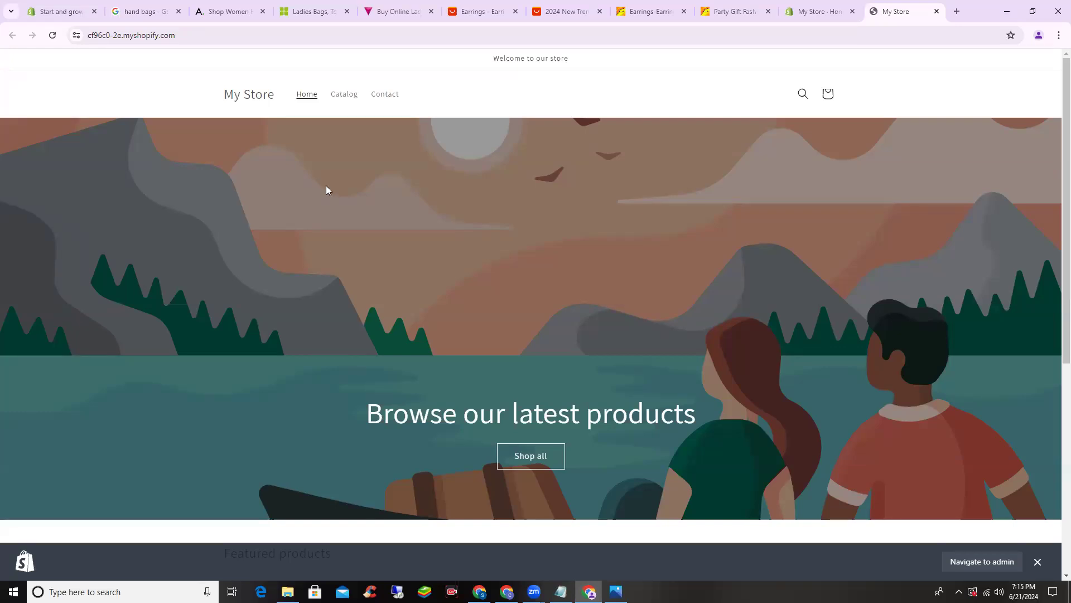
scroll(326, 181, "down", 1)
scroll(565, 216, "down", 5)
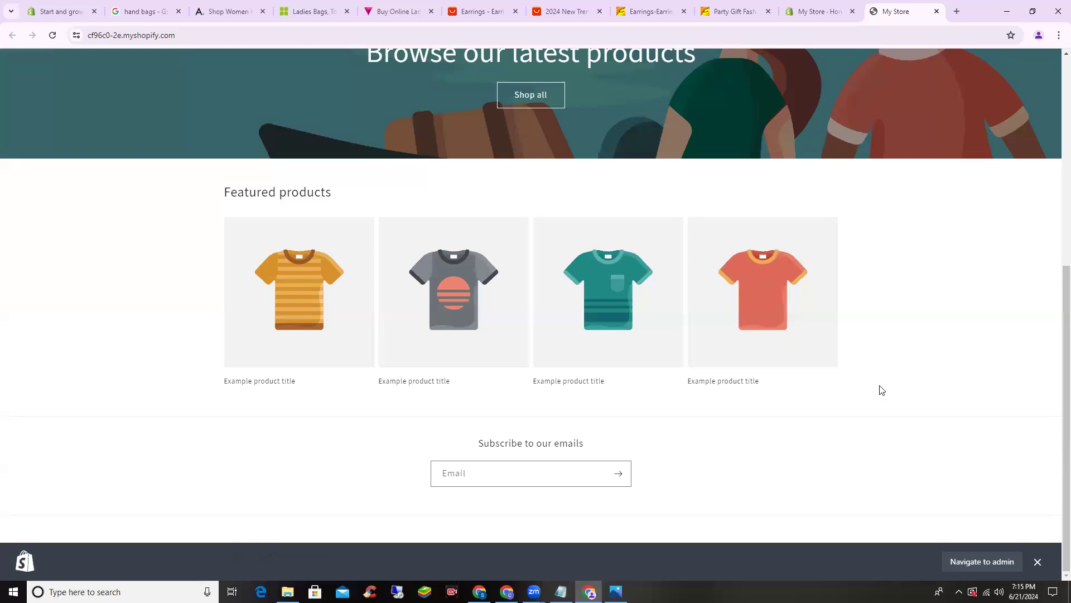
scroll(880, 390, "up", 1)
scroll(535, 443, "up", 5)
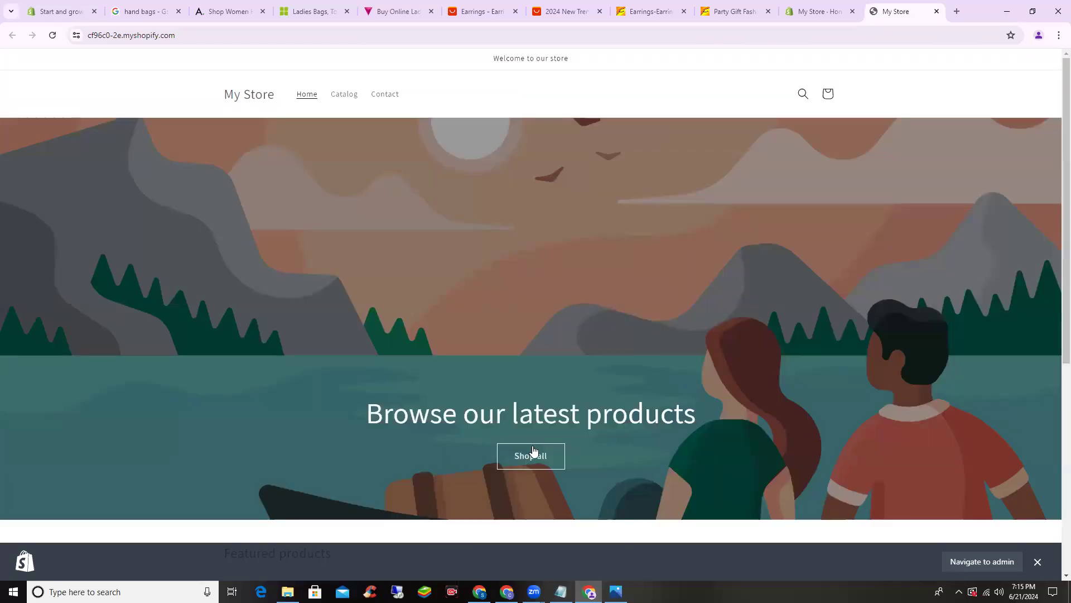
scroll(534, 451, "down", 6)
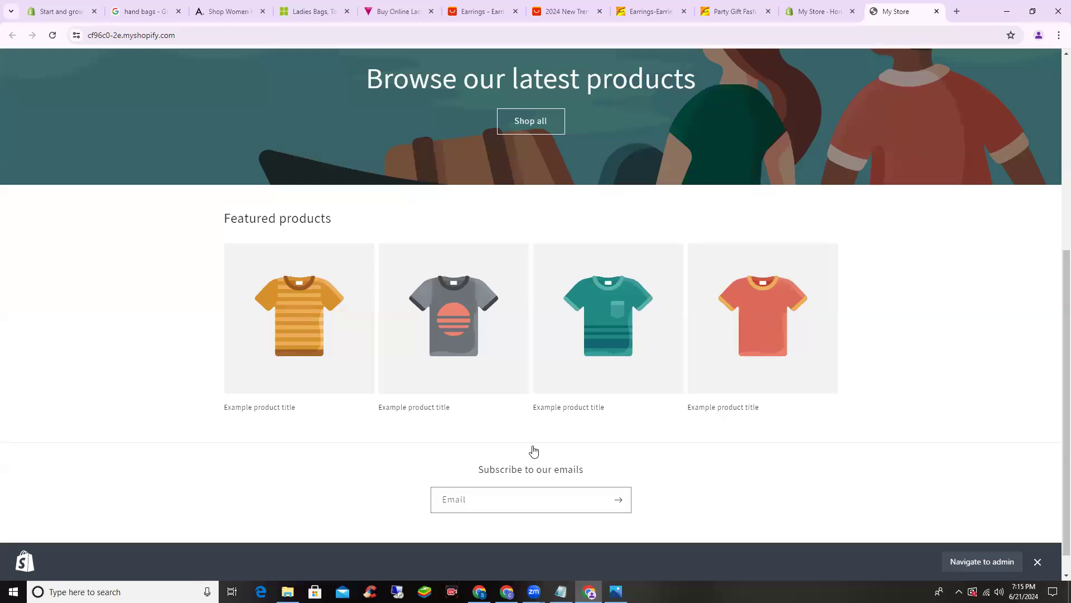